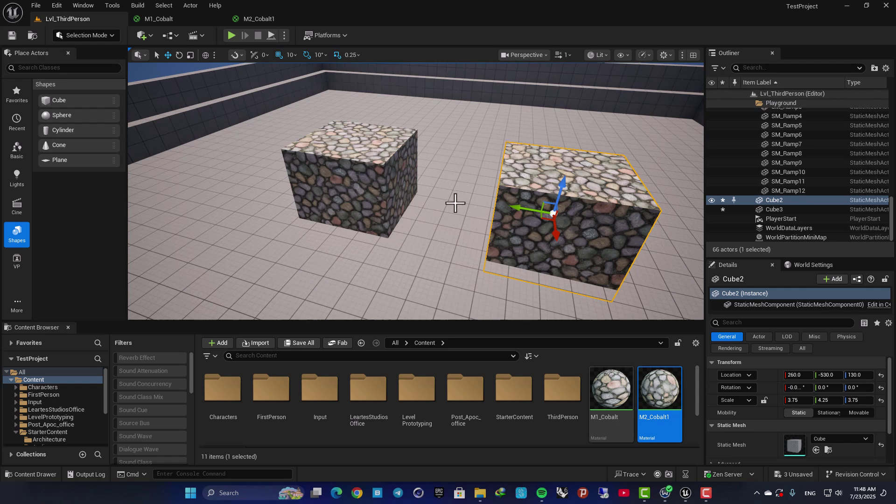
Examine the two cobblestone cubes in the level from several angles to compare their textures.
{"action": "right_click_drag", "start_coordinate": [432, 188], "coordinate": [465, 188]}
{"action": "key", "text": "a"}
{"action": "key", "text": "d"}
{"action": "right_click_drag", "start_coordinate": [387, 180], "coordinate": [422, 207]}
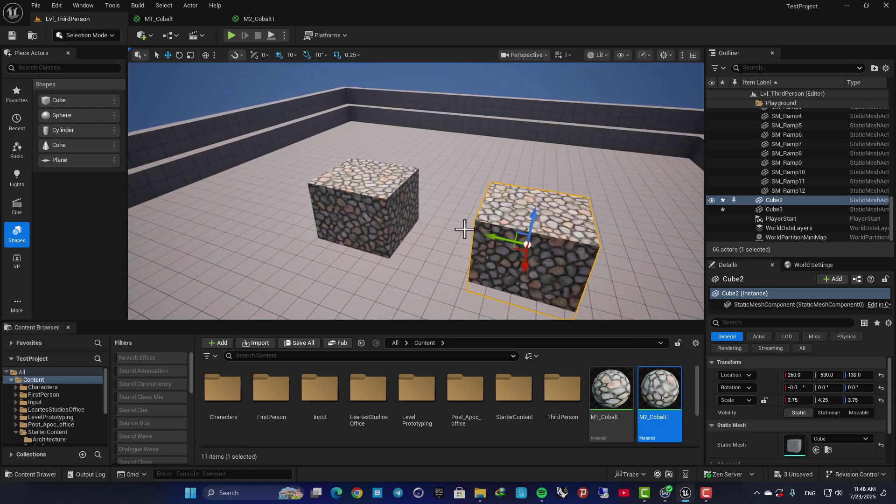
{"action": "key", "text": "q"}
{"action": "right_click_drag", "start_coordinate": [521, 236], "coordinate": [540, 235]}
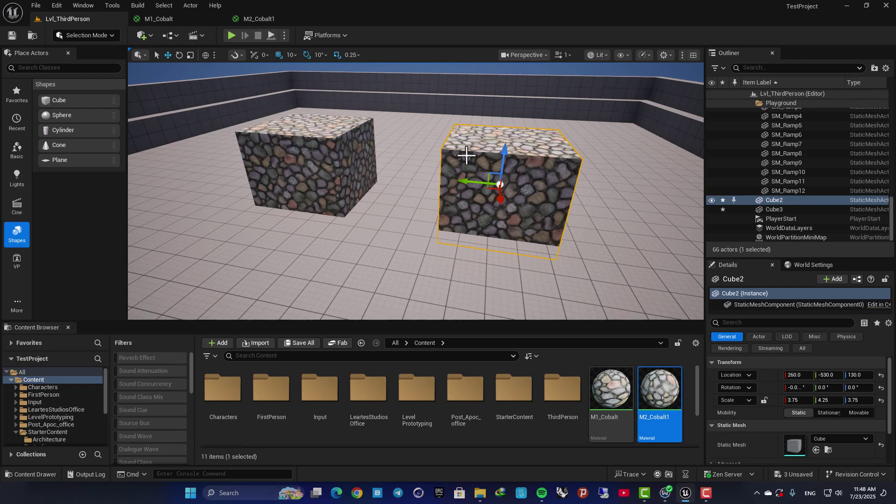
{"action": "key", "text": "a"}
{"action": "right_click_drag", "start_coordinate": [466, 155], "coordinate": [470, 180]}
{"action": "key", "text": "e"}
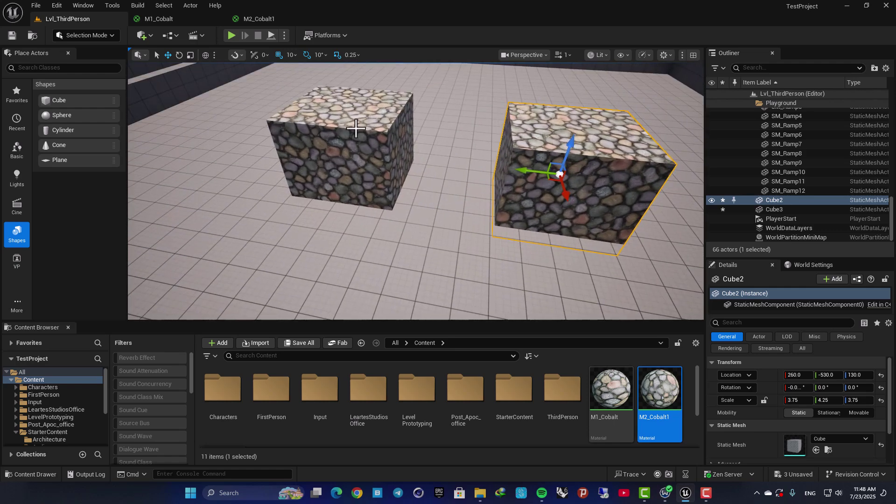
Stretch Cube3 along its Y axis to a scale of 15.5.
{"action": "left_click", "coordinate": [356, 129]}
{"action": "right_click_drag", "start_coordinate": [356, 129], "coordinate": [348, 122]}
{"action": "left_click_drag", "start_coordinate": [387, 173], "coordinate": [317, 154]}
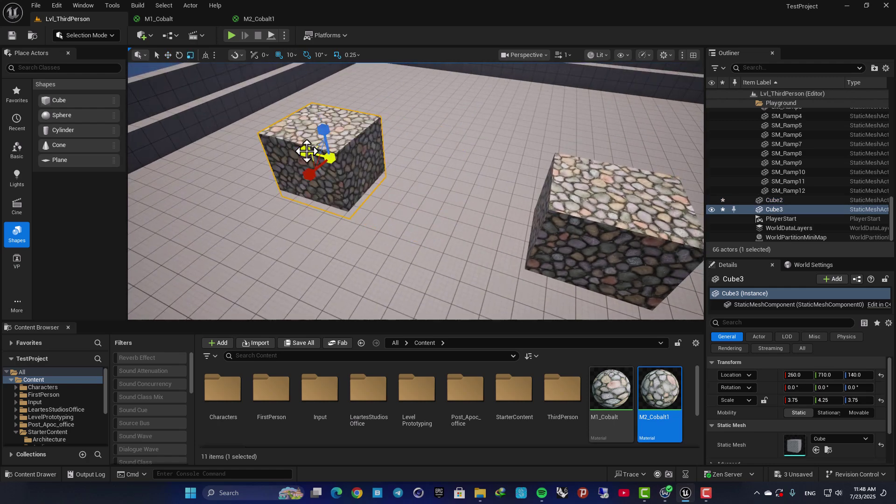
{"action": "key", "text": "a"}
{"action": "mouse_move", "coordinate": [358, 180]}
{"action": "right_mouse_down"}
{"action": "mouse_move", "coordinate": [373, 163]}
{"action": "mouse_move", "coordinate": [368, 176]}
{"action": "right_mouse_up"}
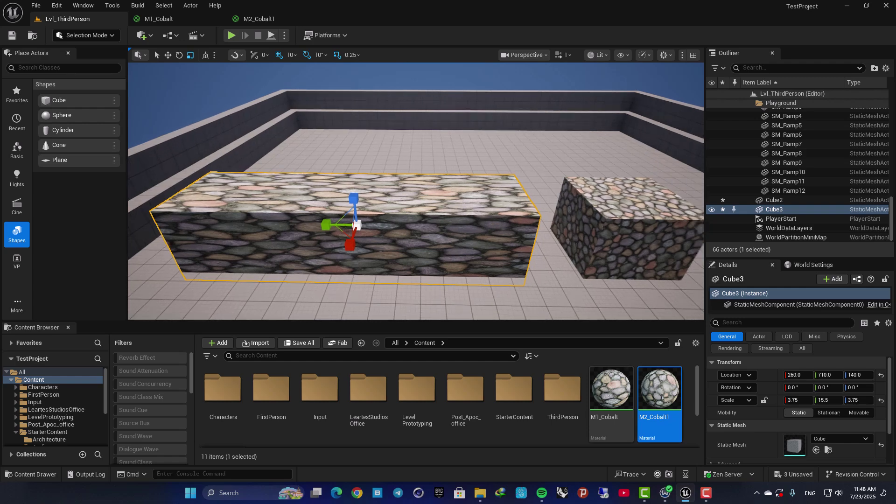
Stretch Cube2 along Y to a scale of 14 and move it back to X -450.
{"action": "right_click_drag", "start_coordinate": [450, 234], "coordinate": [432, 262]}
{"action": "right_click_drag", "start_coordinate": [371, 180], "coordinate": [455, 201]}
{"action": "key", "text": "s"}
{"action": "left_click", "coordinate": [473, 195]}
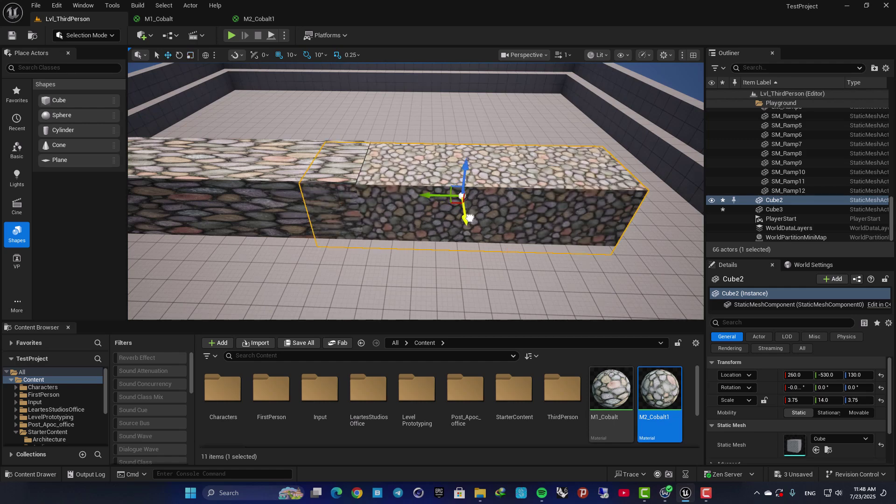
{"action": "left_click_drag", "start_coordinate": [469, 218], "coordinate": [458, 144]}
{"action": "right_click_drag", "start_coordinate": [458, 143], "coordinate": [472, 161]}
Scale Cube2 into a tall wall with a Y scale of 18.75 and a Z scale of 8.5.
{"action": "key", "text": "w"}
{"action": "key", "text": "r"}
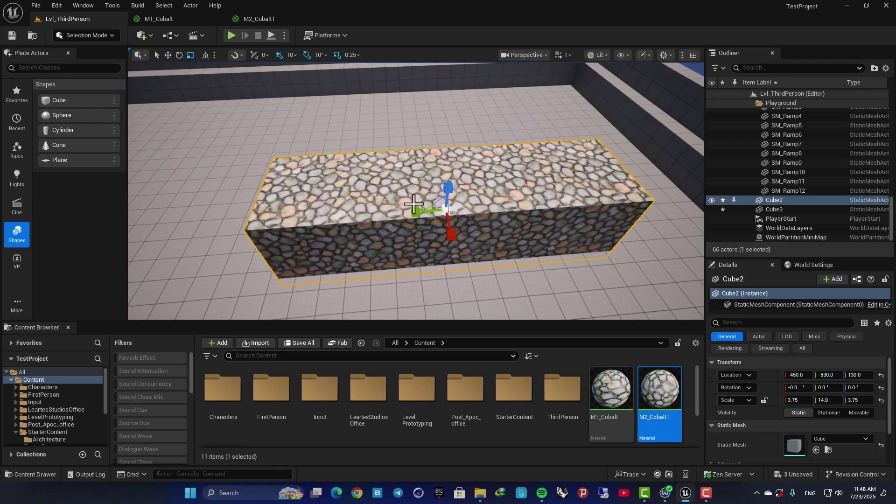
{"action": "left_click_drag", "start_coordinate": [426, 208], "coordinate": [407, 157]}
{"action": "key", "text": "d"}
{"action": "right_click_drag", "start_coordinate": [407, 156], "coordinate": [468, 198]}
{"action": "key", "text": "a"}
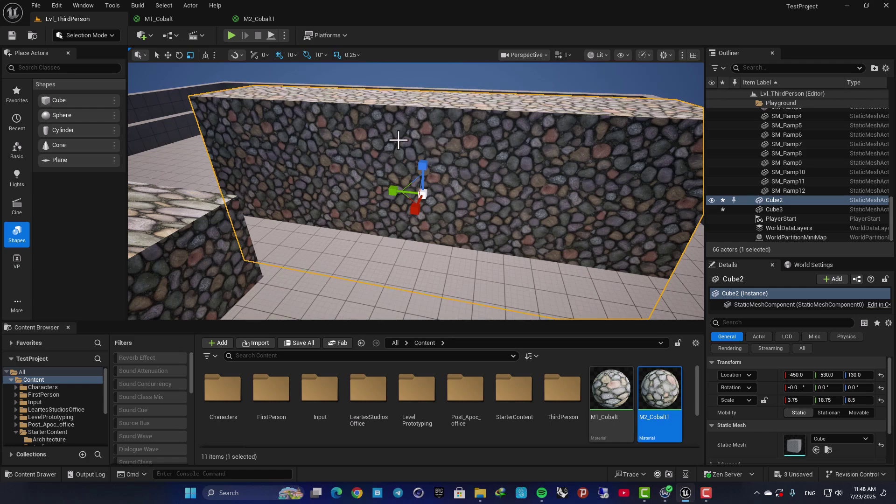
Raise the Cube2 wall to Z 380 and place a duplicate of it at Y 850.
{"action": "key", "text": "s"}
{"action": "mouse_move", "coordinate": [398, 140]}
{"action": "right_mouse_down"}
{"action": "mouse_move", "coordinate": [375, 112]}
{"action": "mouse_move", "coordinate": [397, 109]}
{"action": "mouse_move", "coordinate": [407, 133]}
{"action": "right_mouse_up"}
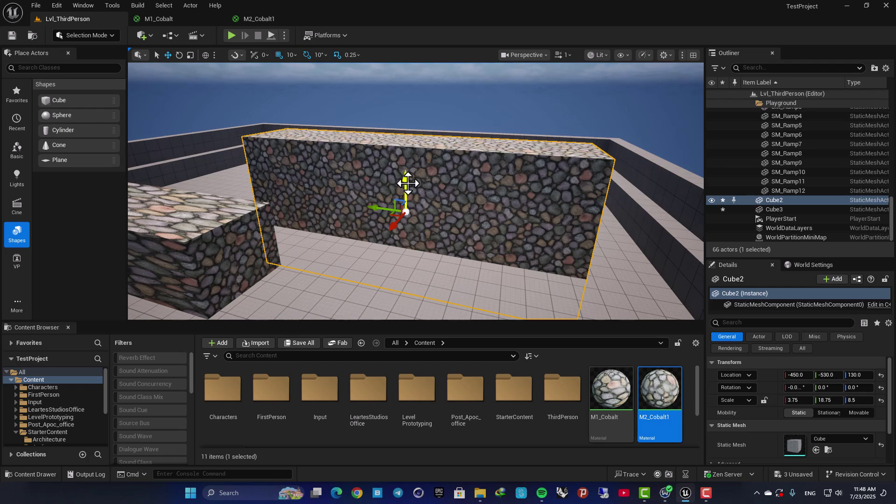
{"action": "left_click_drag", "start_coordinate": [407, 183], "coordinate": [342, 177]}
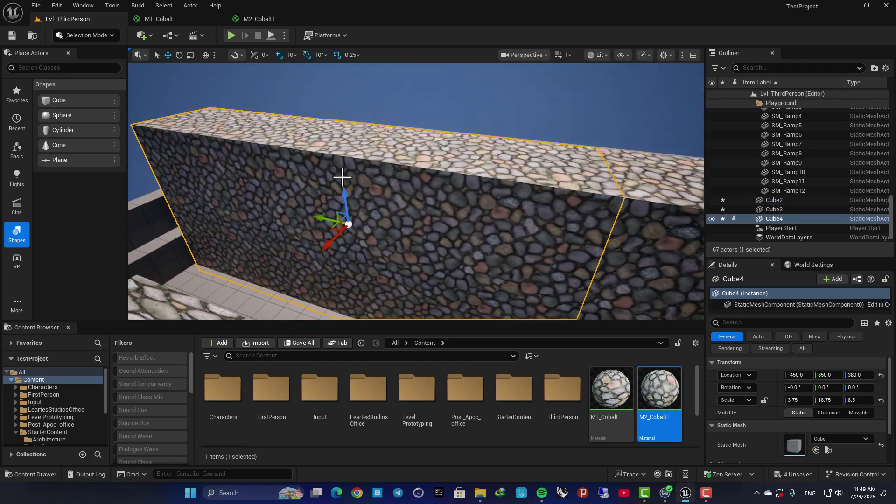
Scale the duplicated wall down uniformly to 2.25, 11.25, 5.1 and lower it to Z 190.
{"action": "left_click_drag", "start_coordinate": [351, 220], "coordinate": [329, 234]}
{"action": "right_click_drag", "start_coordinate": [350, 196], "coordinate": [397, 201]}
{"action": "key", "text": "w"}
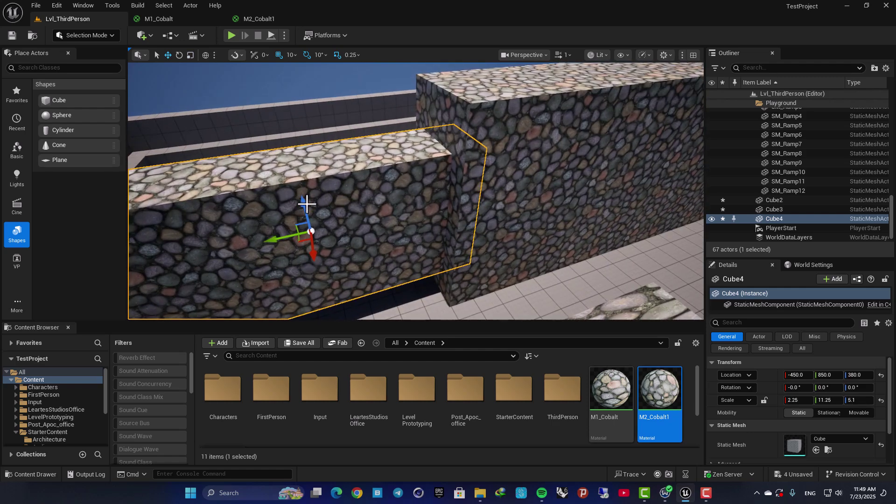
{"action": "left_click_drag", "start_coordinate": [306, 216], "coordinate": [313, 258]}
{"action": "right_click_drag", "start_coordinate": [313, 258], "coordinate": [402, 156]}
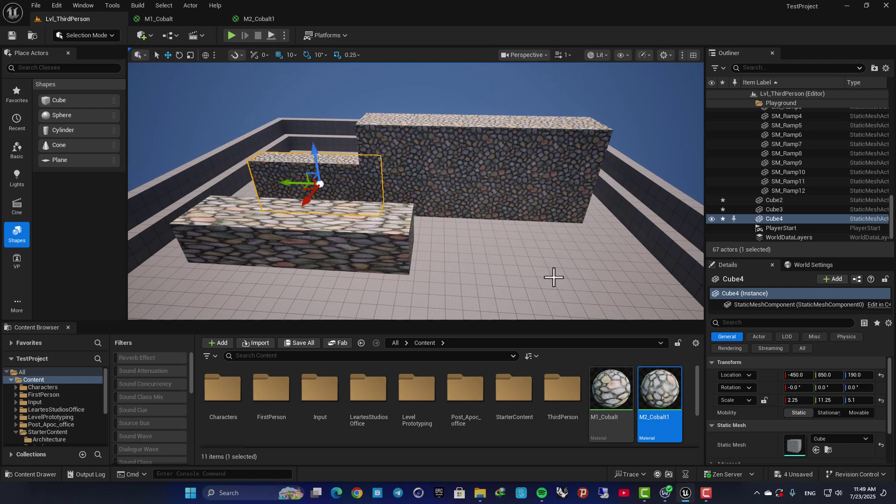
Undo the duplication, moves and scaling until both cubes are back to their original size and position.
{"action": "key", "text": "ctrl+z"}
{"action": "key", "text": "ctrl+z"}
{"action": "key", "text": "ctrl+z"}
{"action": "key", "text": "ctrl+z"}
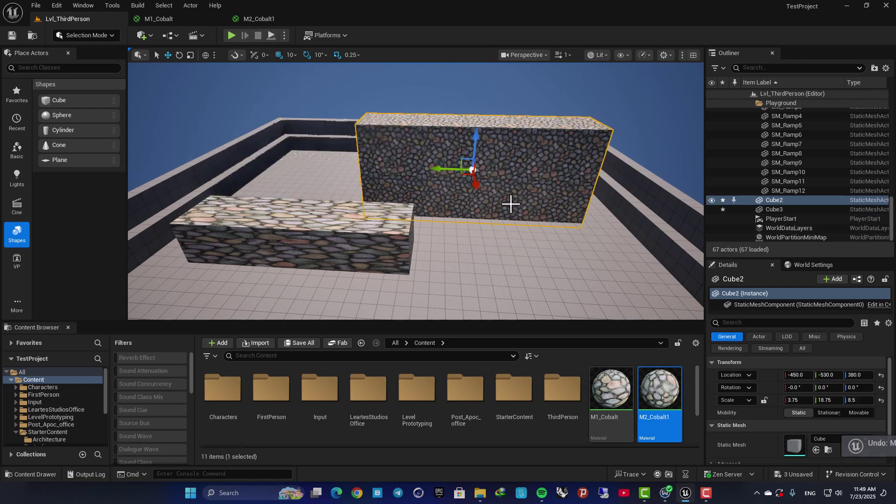
{"action": "key", "text": "ctrl+z"}
{"action": "key", "text": "ctrl+z"}
{"action": "key", "text": "ctrl+z"}
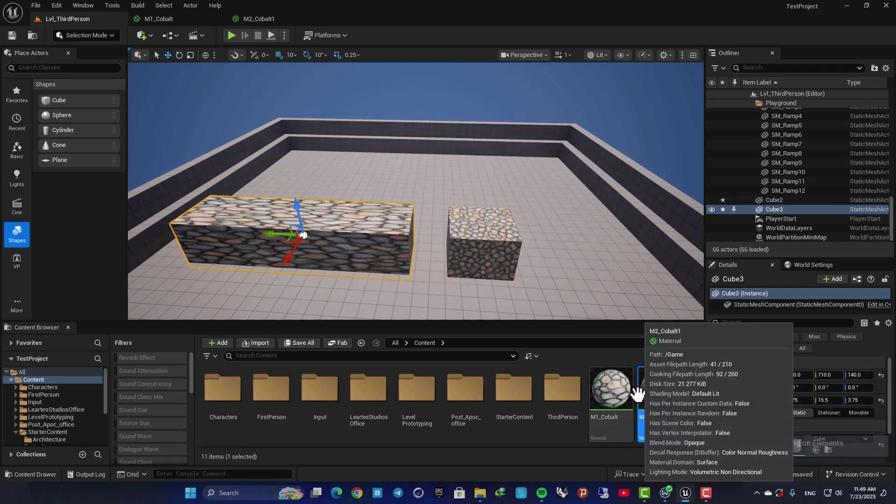
{"action": "right_click_drag", "start_coordinate": [305, 225], "coordinate": [253, 234]}
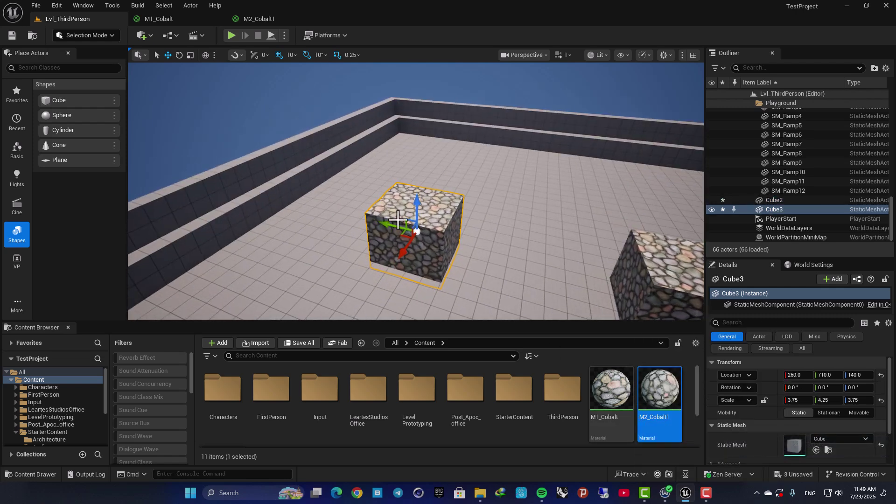
Open the M1_Cobalt material and examine how its Texture Sample feeds Base Color.
{"action": "double_click", "coordinate": [611, 389]}
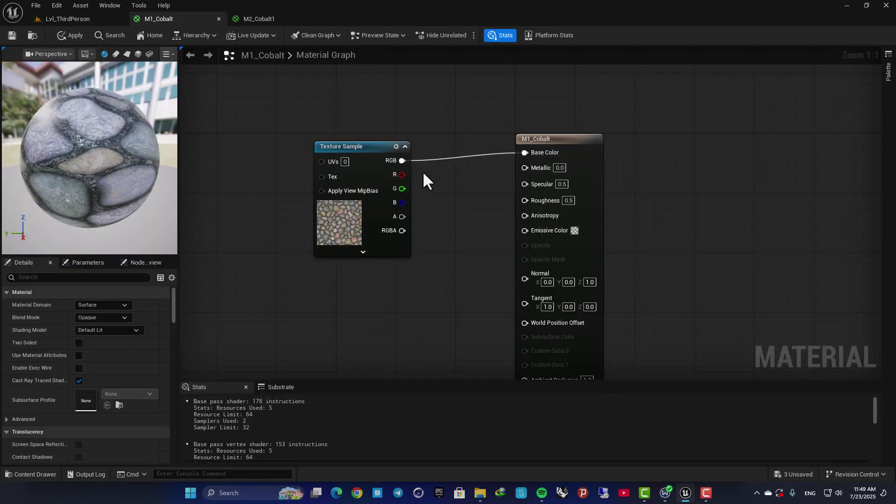
{"action": "left_click_drag", "start_coordinate": [260, 156], "coordinate": [516, 244]}
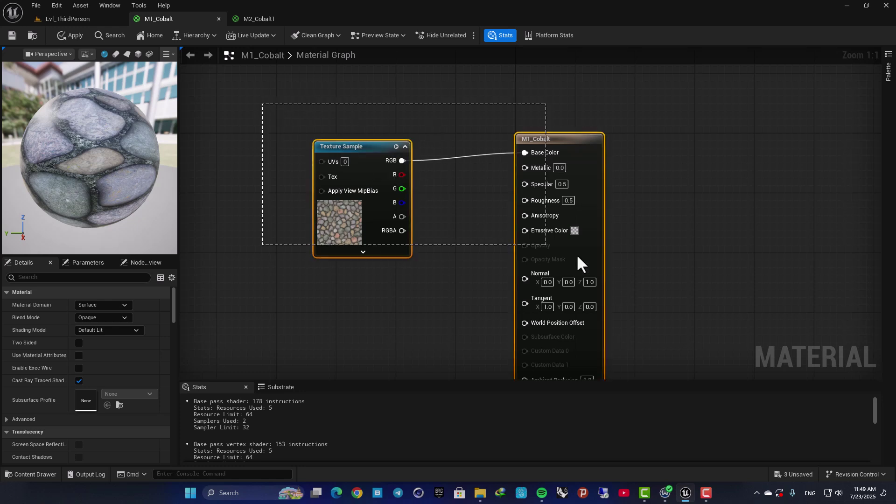
{"action": "left_click", "coordinate": [506, 254]}
{"action": "right_click_drag", "start_coordinate": [362, 138], "coordinate": [414, 90]}
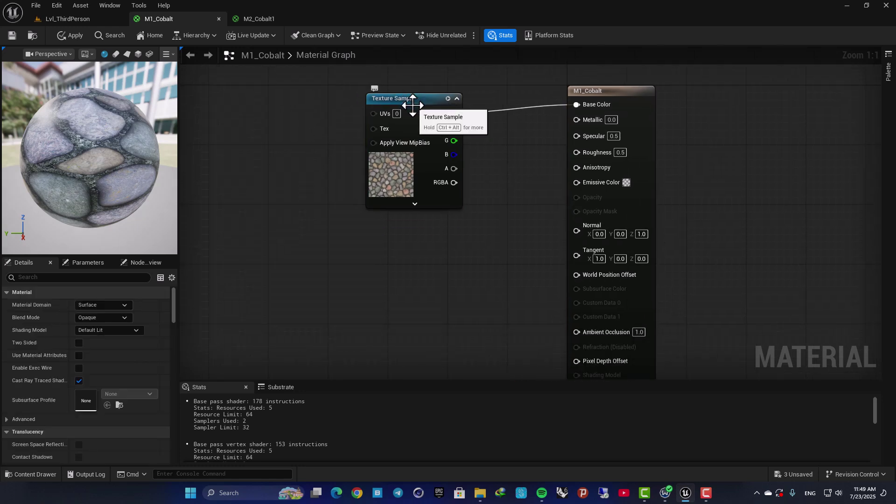
{"action": "right_click_drag", "start_coordinate": [500, 163], "coordinate": [542, 243]}
{"action": "left_click_drag", "start_coordinate": [469, 211], "coordinate": [416, 196]}
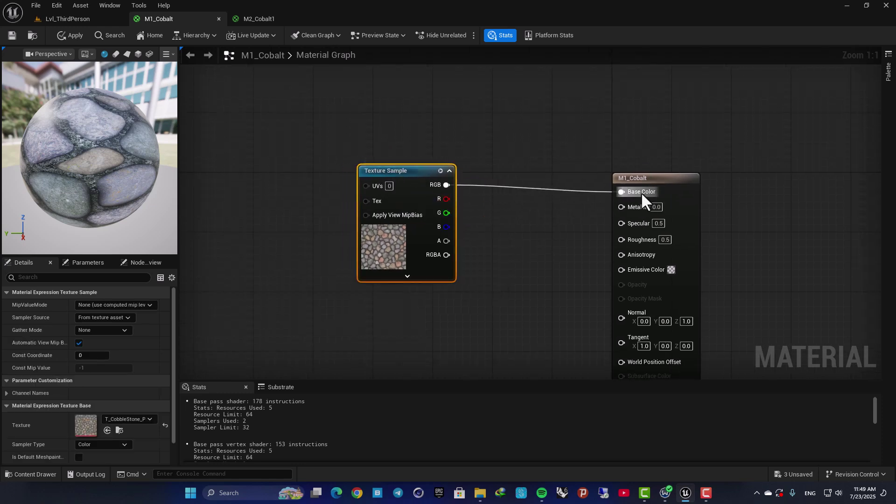
{"action": "right_click_drag", "start_coordinate": [528, 296], "coordinate": [466, 196]}
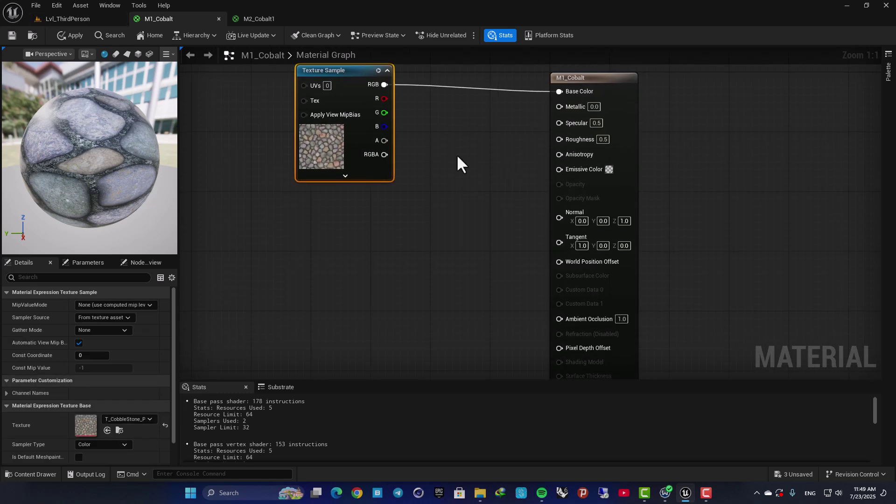
Return to the Lvl_ThirdPerson level, stretch Cube3 along Y as a test, and undo the scaling.
{"action": "left_click", "coordinate": [66, 19]}
{"action": "mouse_move", "coordinate": [400, 214]}
{"action": "right_mouse_down"}
{"action": "mouse_move", "coordinate": [402, 243]}
{"action": "mouse_move", "coordinate": [402, 219]}
{"action": "right_mouse_up"}
{"action": "key", "text": "w"}
{"action": "key", "text": "r"}
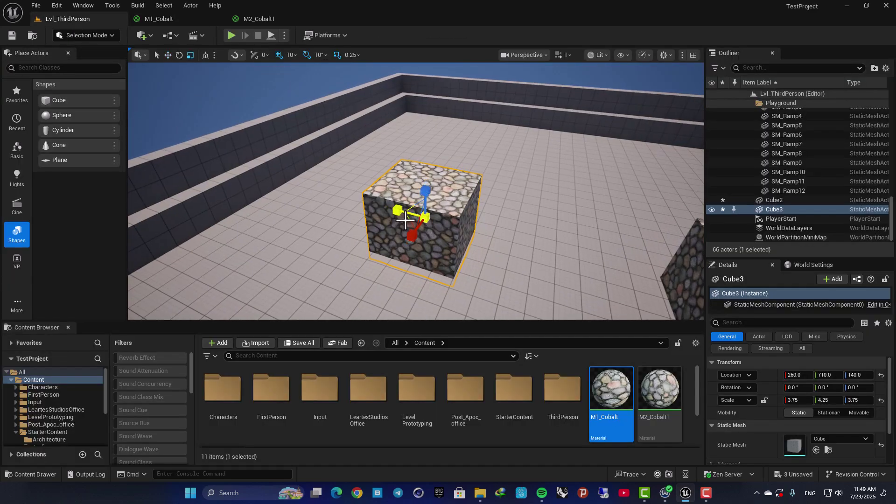
{"action": "left_click_drag", "start_coordinate": [405, 212], "coordinate": [384, 207]}
{"action": "key", "text": "ctrl+z"}
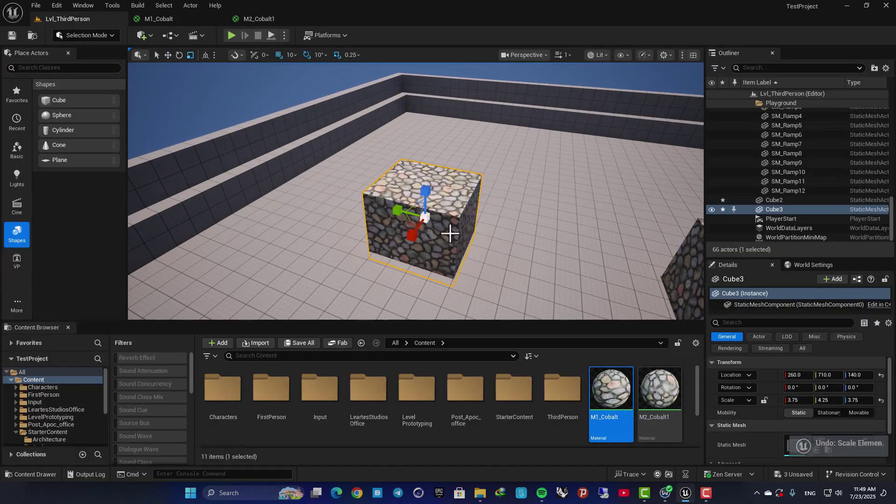
Open the M2_Cobalt1 material and delete its Texture Object, 400 constant and WorldAlignedTexture nodes.
{"action": "right_click_drag", "start_coordinate": [452, 232], "coordinate": [451, 232]}
{"action": "left_click", "coordinate": [663, 407]}
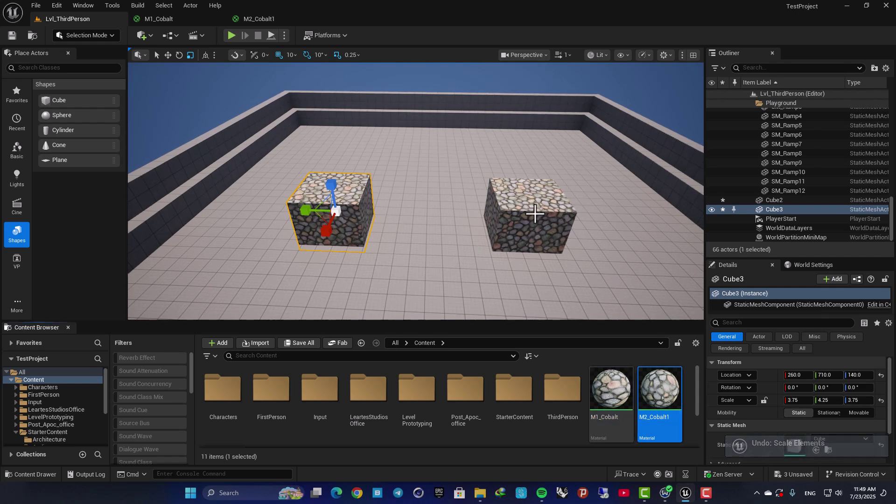
{"action": "left_click", "coordinate": [254, 19]}
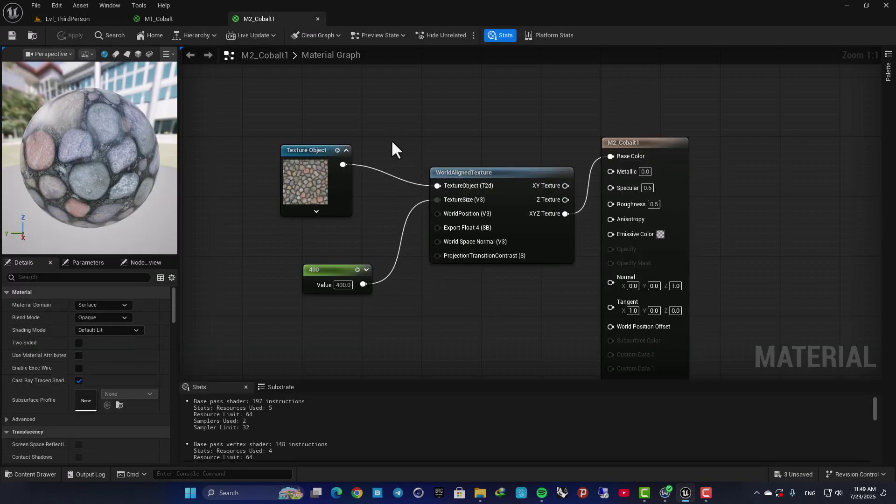
{"action": "left_click_drag", "start_coordinate": [416, 143], "coordinate": [509, 275]}
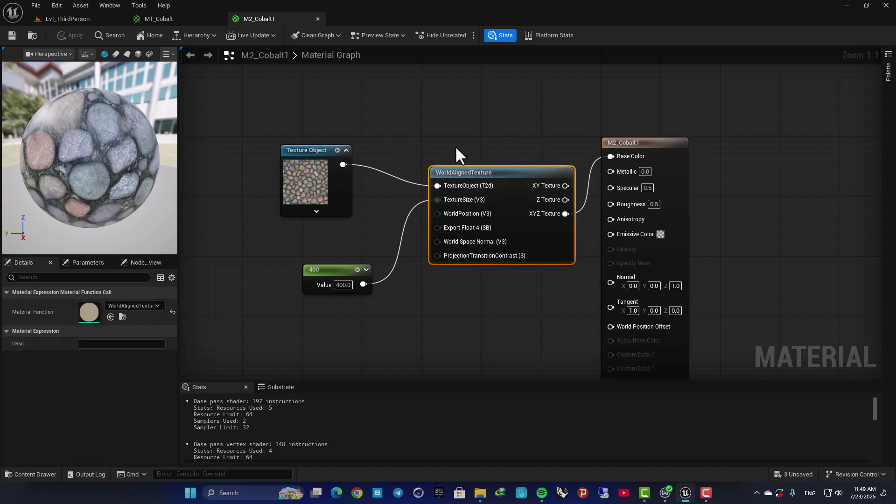
{"action": "left_click_drag", "start_coordinate": [377, 162], "coordinate": [523, 288]}
{"action": "left_click_drag", "start_coordinate": [246, 112], "coordinate": [495, 276]}
{"action": "key", "text": "Delete"}
{"action": "right_click_drag", "start_coordinate": [449, 170], "coordinate": [471, 174]}
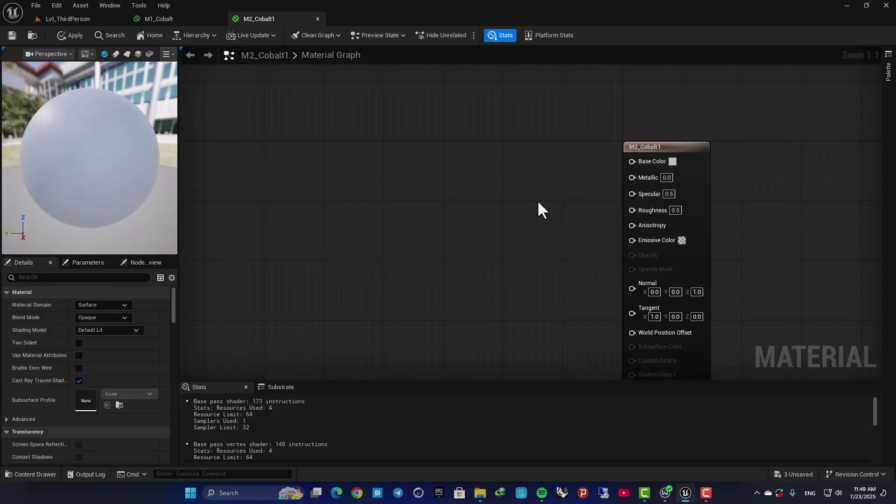
Add the T_CobbleStone_Pebble_D texture from StarterContent to the graph and place its node well apart from the material output node.
{"action": "right_click_drag", "start_coordinate": [541, 206], "coordinate": [462, 135]}
{"action": "key", "text": "ctrl+space"}
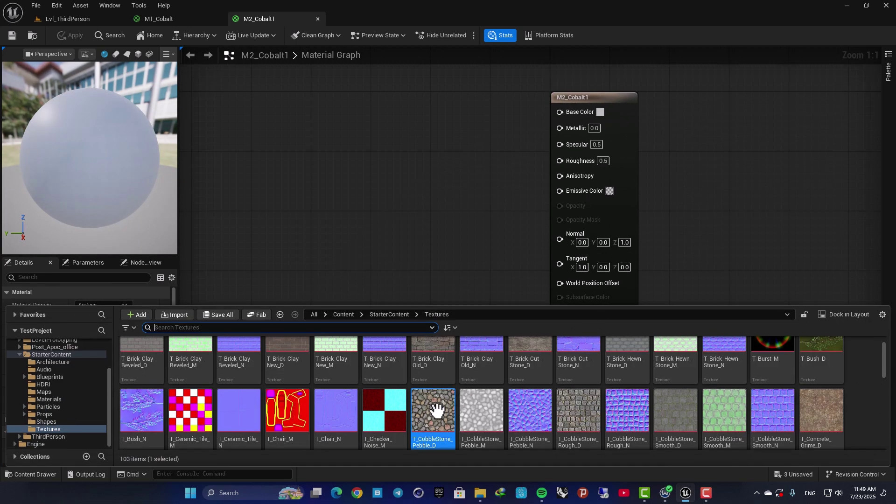
{"action": "left_click_drag", "start_coordinate": [434, 411], "coordinate": [308, 159]}
{"action": "right_click_drag", "start_coordinate": [368, 103], "coordinate": [478, 161]}
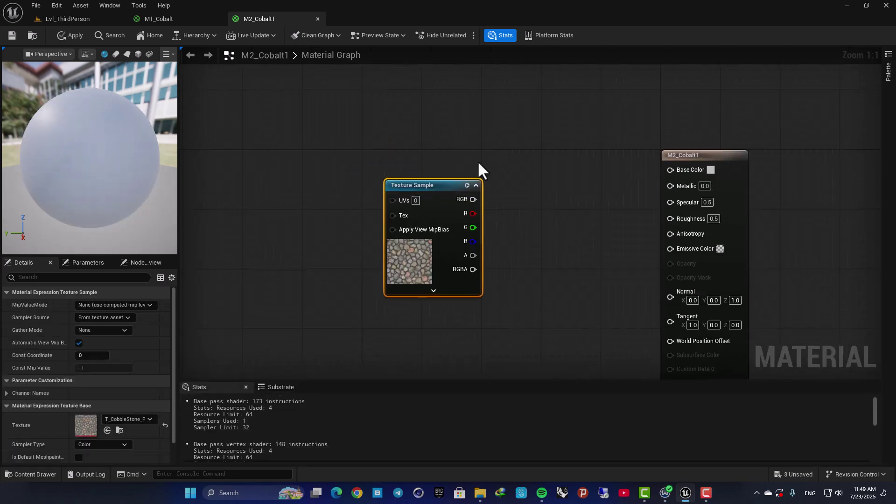
{"action": "left_click_drag", "start_coordinate": [419, 185], "coordinate": [368, 154]}
{"action": "left_click", "coordinate": [399, 109]}
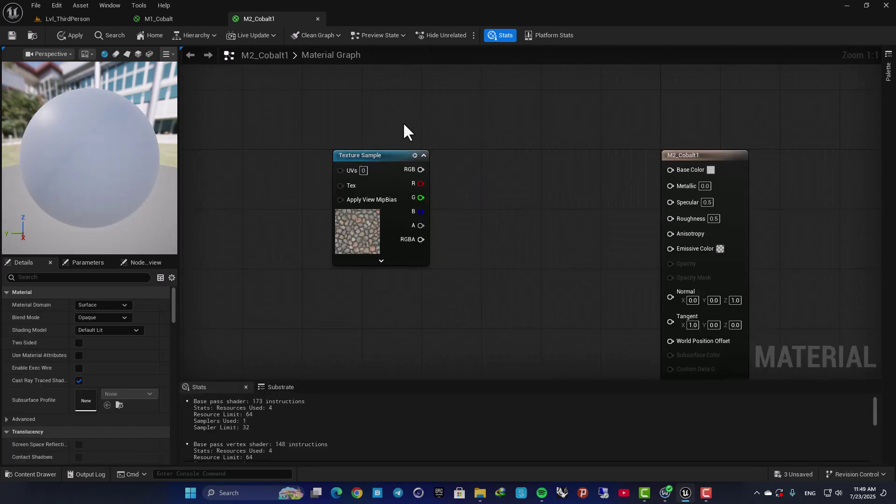
Convert the cobblestone Texture Sample node to a Texture Object.
{"action": "left_click", "coordinate": [375, 158]}
{"action": "right_click", "coordinate": [387, 158]}
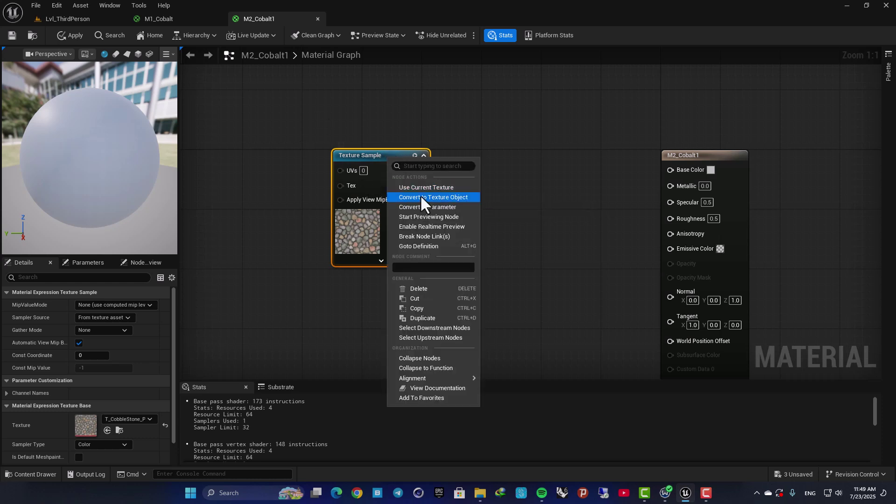
{"action": "left_click", "coordinate": [444, 197]}
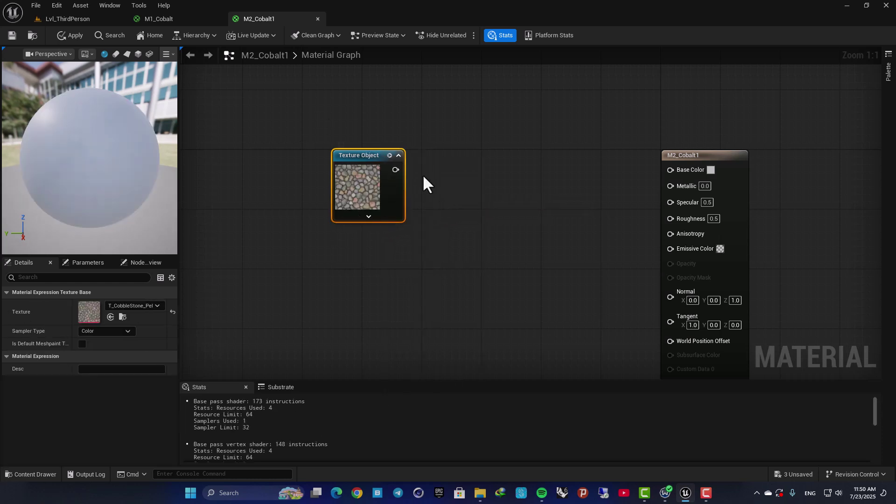
{"action": "left_click", "coordinate": [446, 188]}
Connect the Texture Object to a new WorldAlignedTexture node and arrange it with space before the M2_Cobalt1 output node.
{"action": "left_click_drag", "start_coordinate": [396, 170], "coordinate": [488, 212]}
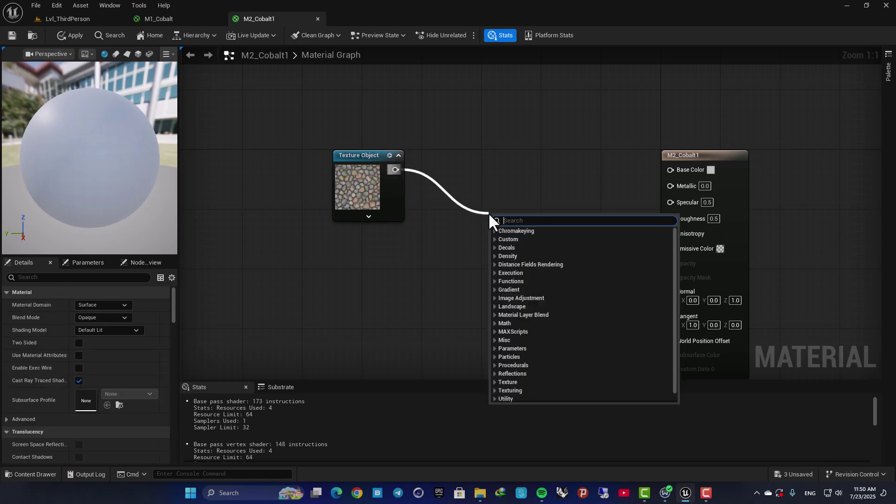
{"action": "type", "text": "world al"}
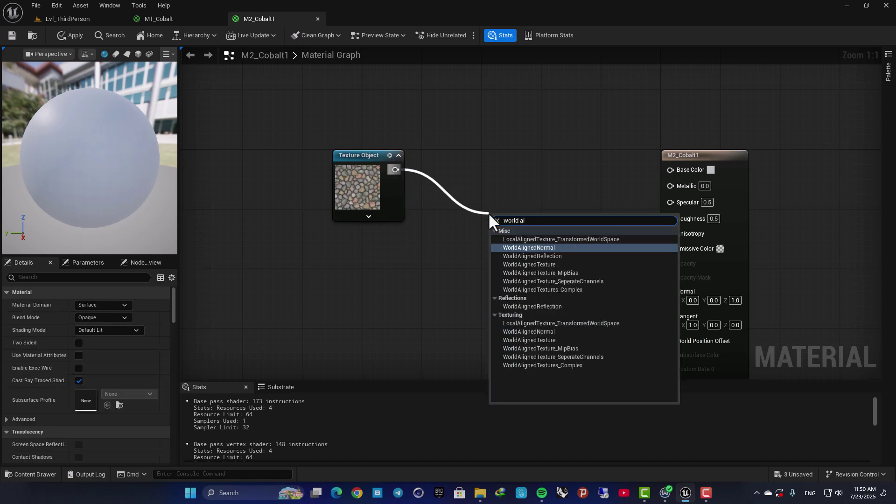
{"action": "type", "text": "i"}
{"action": "left_click", "coordinate": [549, 264]}
{"action": "left_click_drag", "start_coordinate": [478, 188], "coordinate": [455, 166]}
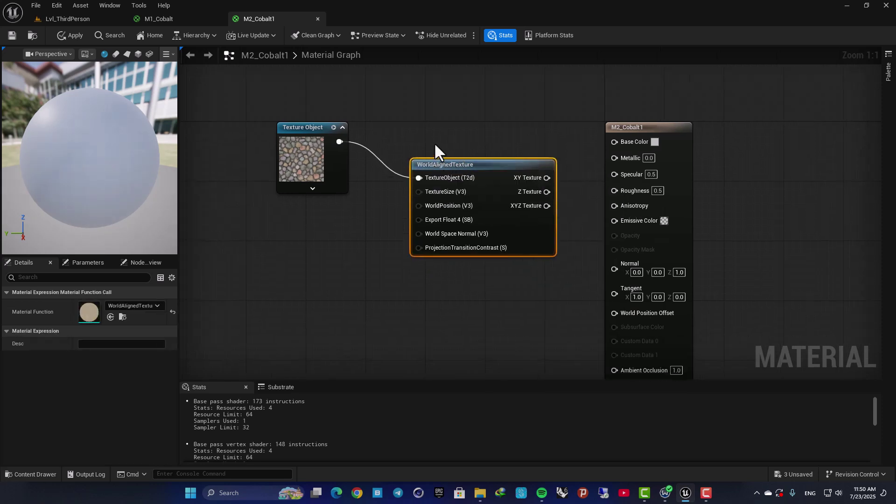
{"action": "left_click_drag", "start_coordinate": [615, 128], "coordinate": [637, 136]}
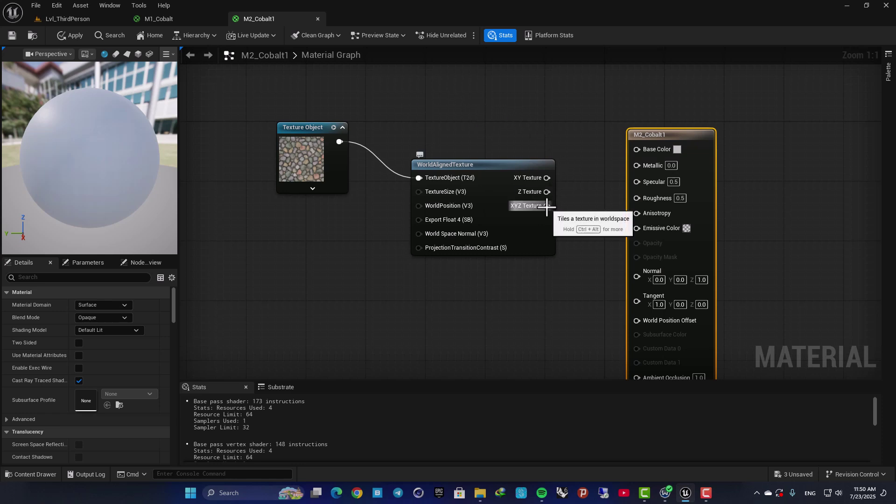
Connect the WorldAlignedTexture's XYZ Texture output to M2_Cobalt1's Base Color and inspect the result on the preview sphere.
{"action": "left_click_drag", "start_coordinate": [547, 205], "coordinate": [638, 149]}
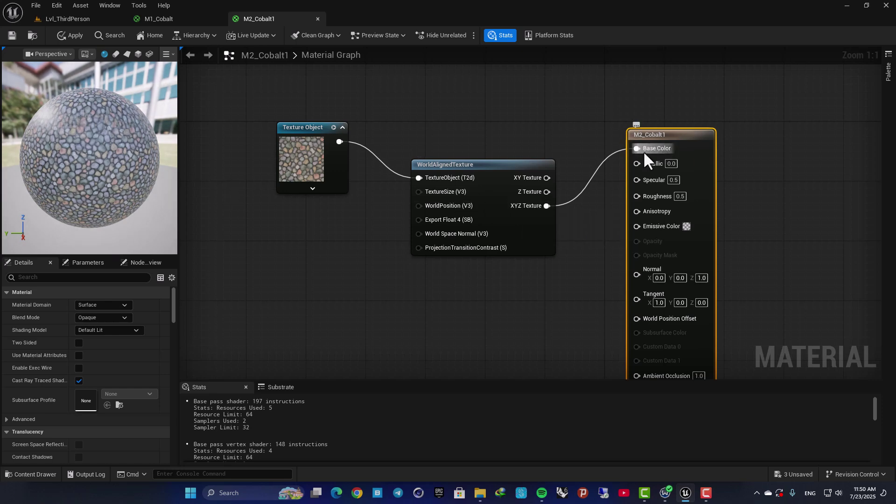
{"action": "scroll", "coordinate": [96, 158], "scroll_direction": "down", "scroll_amount": 3}
{"action": "left_click_drag", "start_coordinate": [96, 159], "coordinate": [140, 191]}
{"action": "scroll", "coordinate": [56, 112], "scroll_direction": "up", "scroll_amount": 2}
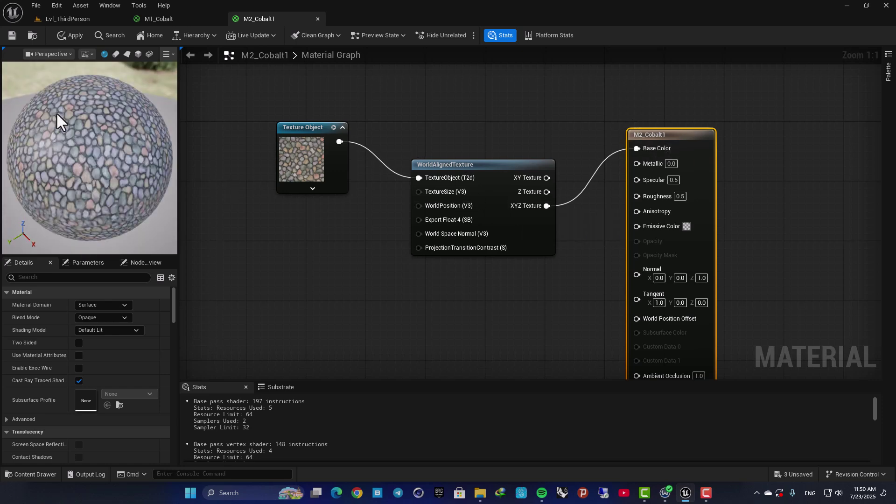
{"action": "scroll", "coordinate": [95, 153], "scroll_direction": "down", "scroll_amount": 2}
{"action": "left_click_drag", "start_coordinate": [95, 153], "coordinate": [112, 162]}
{"action": "scroll", "coordinate": [95, 152], "scroll_direction": "up", "scroll_amount": 1}
Add a Constant node below the Texture Object and connect it to the WorldAlignedTexture's TextureSize input.
{"action": "right_click_drag", "start_coordinate": [374, 260], "coordinate": [414, 274]}
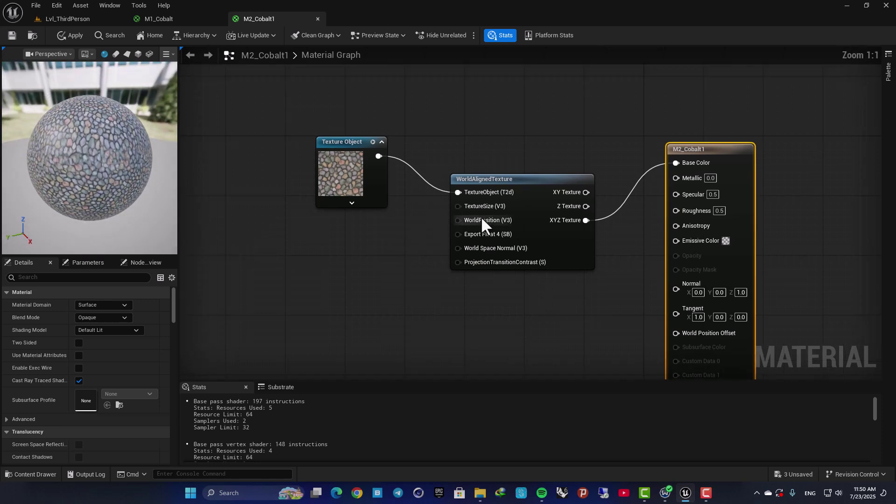
{"action": "left_click", "coordinate": [329, 257]}
{"action": "key", "text": "1"}
{"action": "left_click", "coordinate": [326, 253]}
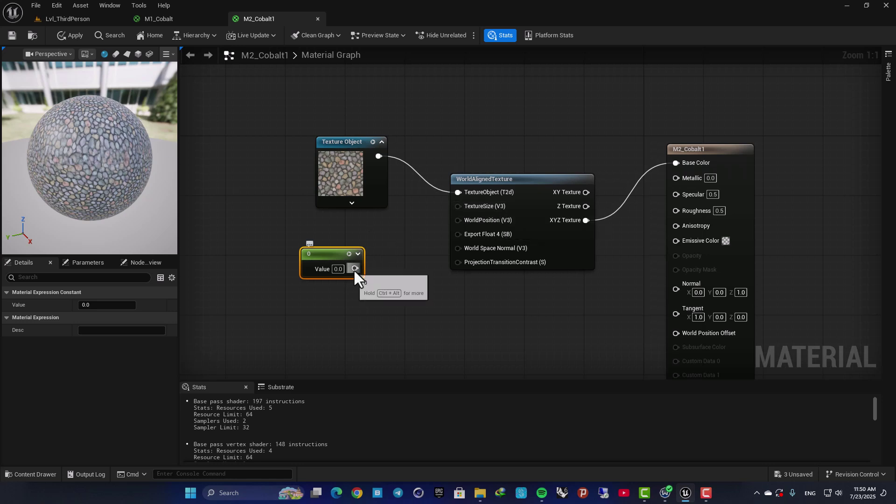
{"action": "left_click_drag", "start_coordinate": [355, 269], "coordinate": [460, 206]}
Set the Constant node's value to 500 and apply the changes to the M2_Cobalt1 material.
{"action": "left_click", "coordinate": [111, 304]}
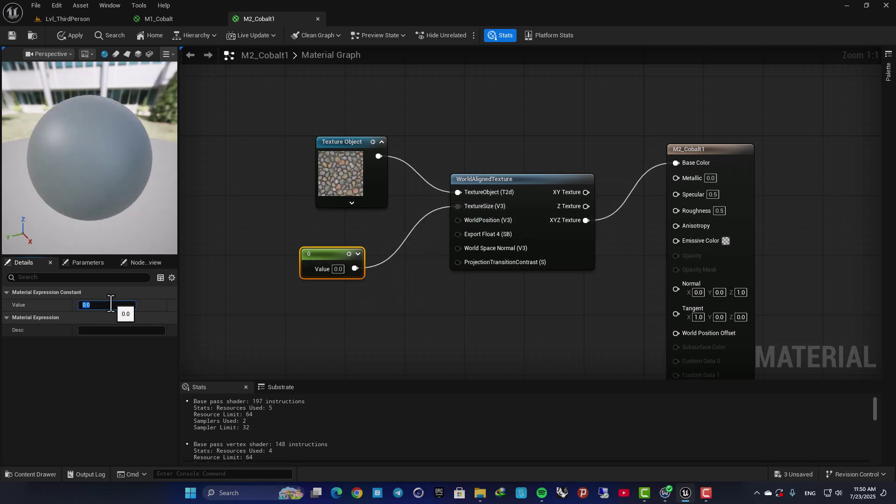
{"action": "type", "text": "500"}
{"action": "key", "text": "Return"}
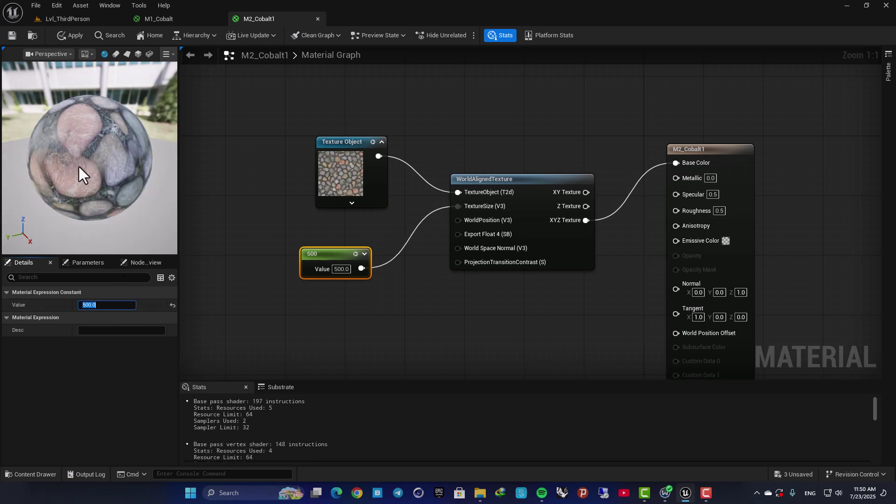
{"action": "left_click", "coordinate": [71, 33]}
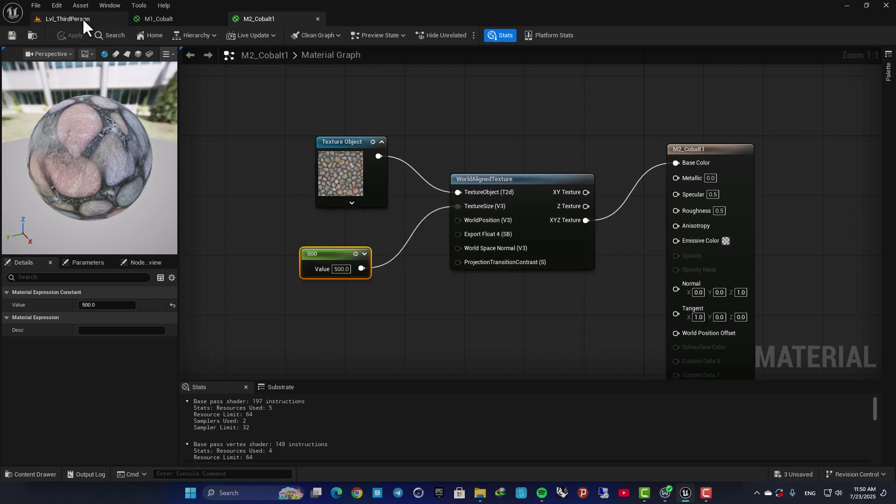
Assign the M2_Cobalt1 material to Cube2 in the Lvl_ThirdPerson level.
{"action": "left_click", "coordinate": [82, 18]}
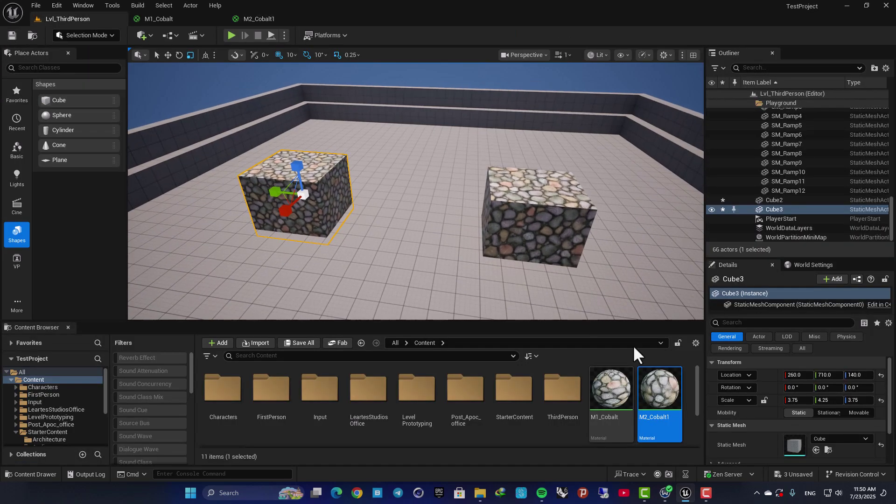
{"action": "left_click_drag", "start_coordinate": [660, 390], "coordinate": [523, 174]}
{"action": "key", "text": "d"}
{"action": "right_click_drag", "start_coordinate": [475, 206], "coordinate": [474, 212]}
{"action": "key", "text": "w"}
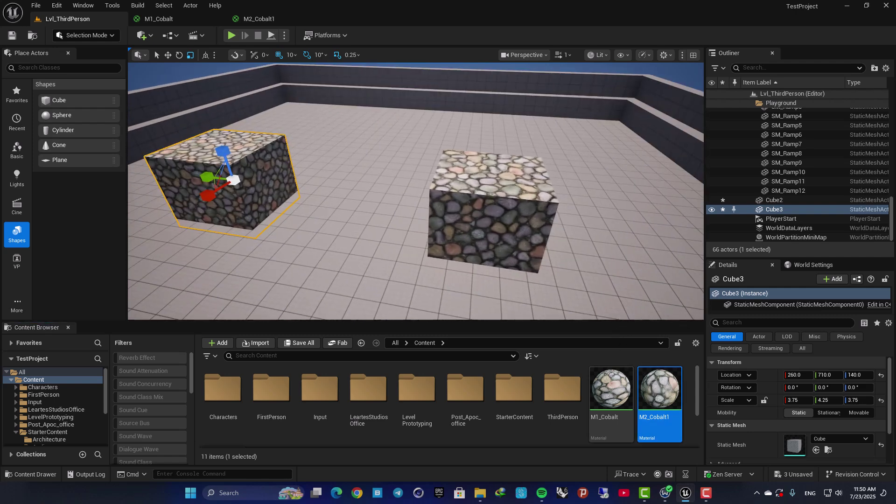
Scale Cube2 up to about 10.25 in X, 11 in Y and 8.75 in Z and inspect its texture.
{"action": "left_click", "coordinate": [475, 206]}
{"action": "left_click_drag", "start_coordinate": [465, 210], "coordinate": [388, 202]}
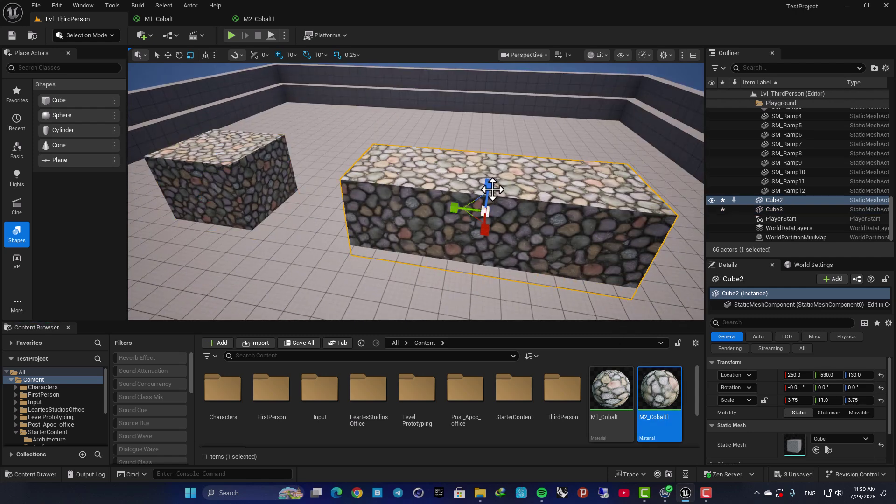
{"action": "left_click_drag", "start_coordinate": [489, 186], "coordinate": [491, 134]}
{"action": "key", "text": "d"}
{"action": "right_click_drag", "start_coordinate": [505, 187], "coordinate": [476, 219]}
{"action": "key", "text": "s"}
{"action": "left_click_drag", "start_coordinate": [457, 224], "coordinate": [397, 258]}
{"action": "right_click_drag", "start_coordinate": [397, 258], "coordinate": [261, 57]}
{"action": "key", "text": "w"}
Connect the Z Texture output to M2_Cobalt1's Base Color in place of XYZ Texture and apply the material.
{"action": "left_click", "coordinate": [259, 18]}
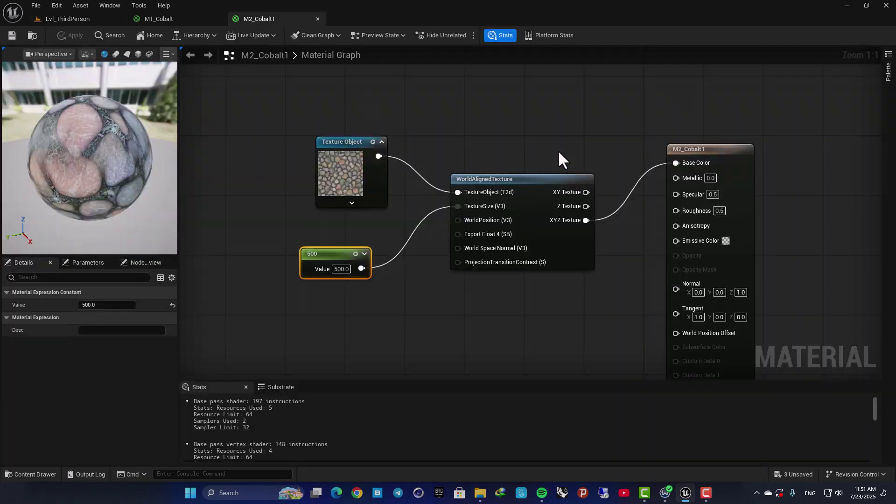
{"action": "right_click_drag", "start_coordinate": [559, 150], "coordinate": [470, 150]}
{"action": "left_click_drag", "start_coordinate": [498, 206], "coordinate": [587, 162]}
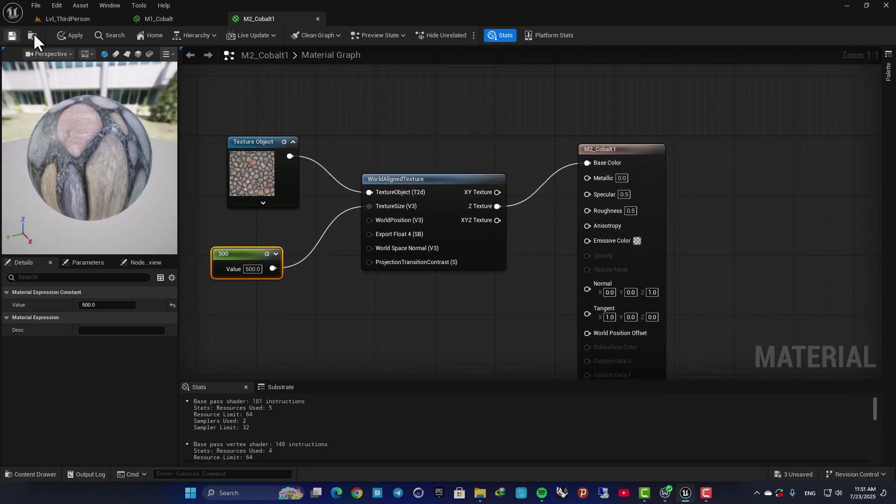
{"action": "left_click", "coordinate": [70, 35]}
Inspect the Z Texture projection on a cube preview mesh and on Cube2 in the level.
{"action": "scroll", "coordinate": [151, 239], "scroll_direction": "up", "scroll_amount": 10}
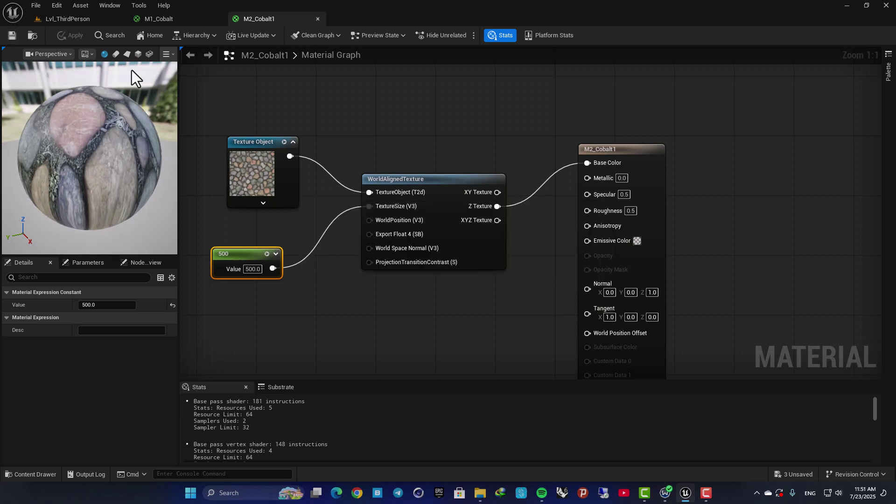
{"action": "scroll", "coordinate": [133, 105], "scroll_direction": "down", "scroll_amount": 8}
{"action": "left_click_drag", "start_coordinate": [132, 105], "coordinate": [172, 104]}
{"action": "left_click_drag", "start_coordinate": [93, 114], "coordinate": [86, 116]}
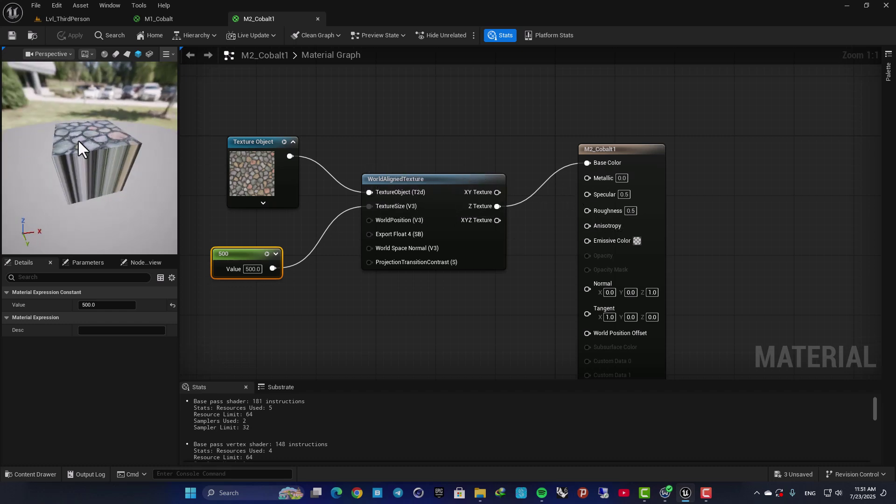
{"action": "left_click", "coordinate": [69, 20]}
{"action": "right_click_drag", "start_coordinate": [200, 147], "coordinate": [229, 137]}
Connect the XY Texture output to M2_Cobalt1's Base Color, save the material and check it on Cube2 in the level.
{"action": "left_click", "coordinate": [267, 19]}
{"action": "left_click_drag", "start_coordinate": [497, 192], "coordinate": [588, 163]}
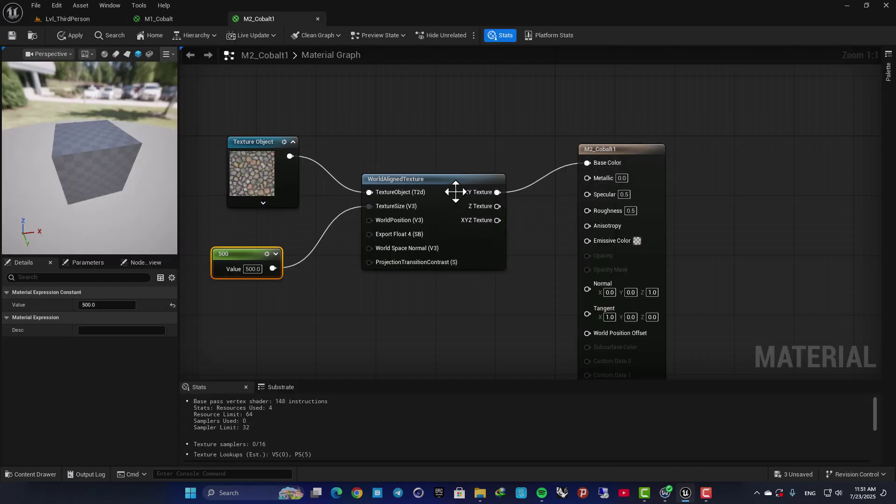
{"action": "left_click", "coordinate": [10, 37]}
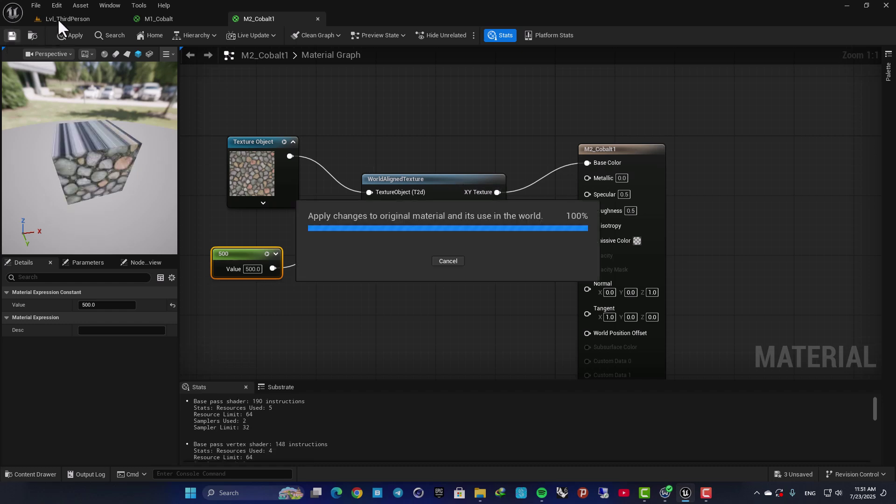
{"action": "left_click", "coordinate": [57, 18]}
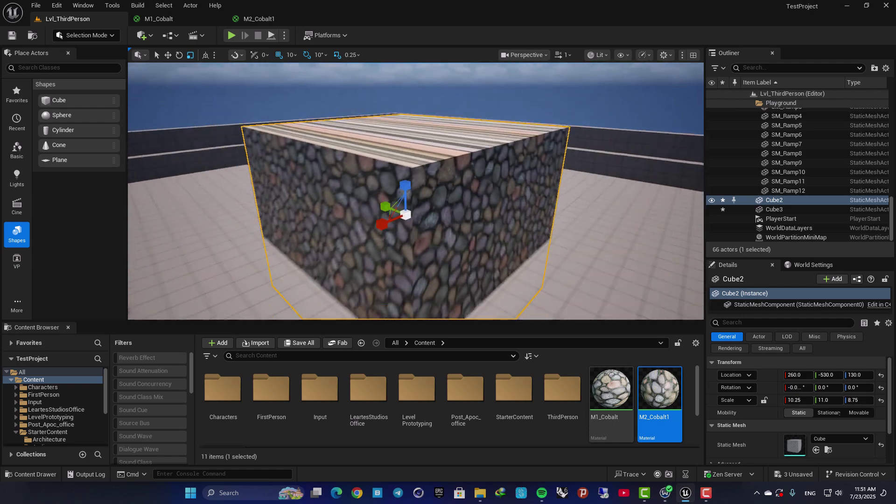
Reconnect the XYZ Texture output to M2_Cobalt1's Base Color and inspect the preview cube and the level.
{"action": "left_click", "coordinate": [271, 19]}
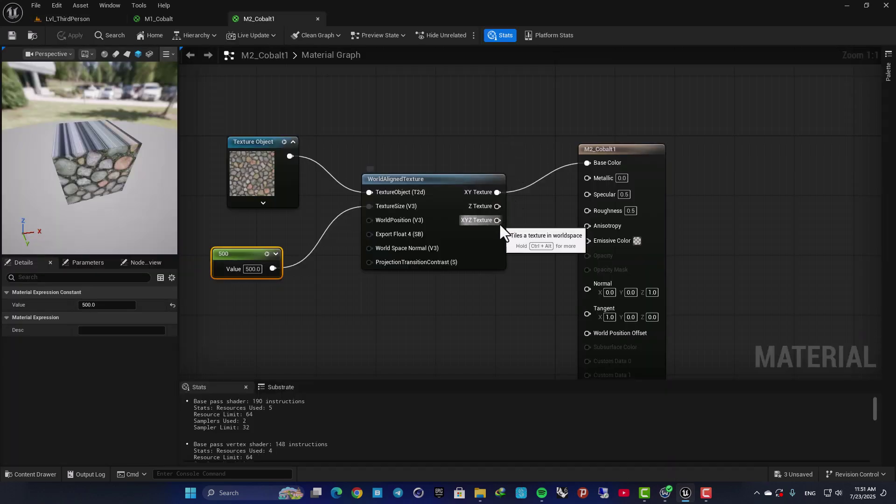
{"action": "left_click_drag", "start_coordinate": [498, 220], "coordinate": [587, 163]}
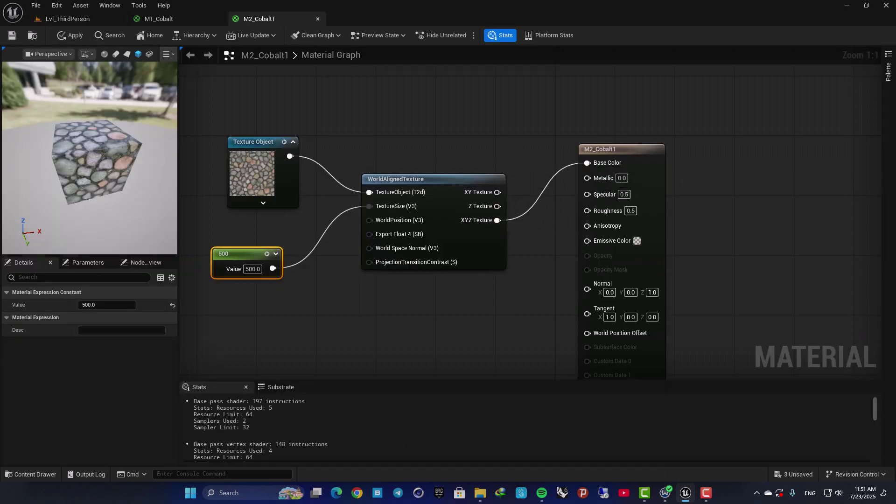
{"action": "mouse_move", "coordinate": [94, 163]}
{"action": "left_mouse_down"}
{"action": "mouse_move", "coordinate": [110, 154]}
{"action": "mouse_move", "coordinate": [94, 164]}
{"action": "left_mouse_up"}
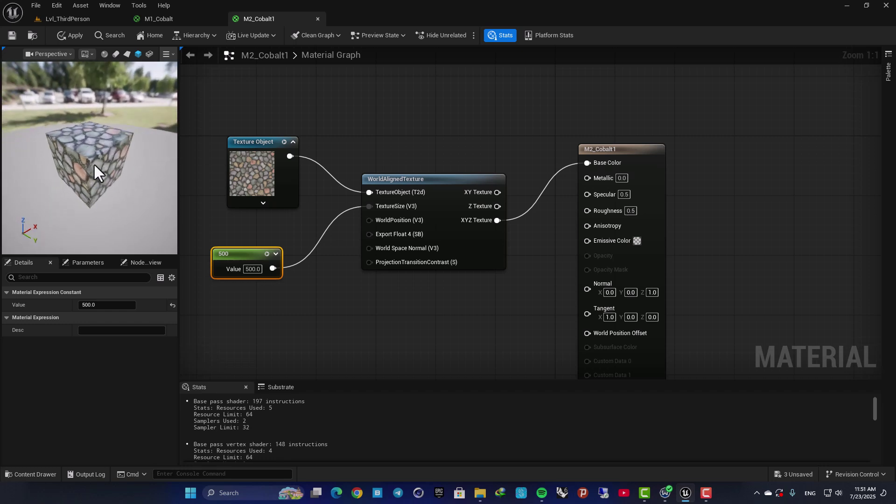
{"action": "left_click", "coordinate": [63, 18]}
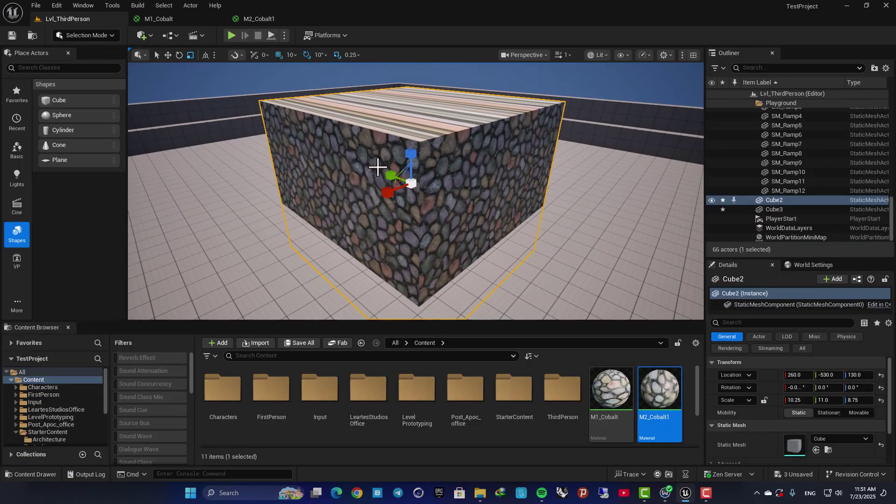
Duplicate M2_Cobalt1's Texture Object, 500 constant and WorldAlignedTexture nodes and connect the copy's XY Texture output to Normal.
{"action": "left_click", "coordinate": [256, 18]}
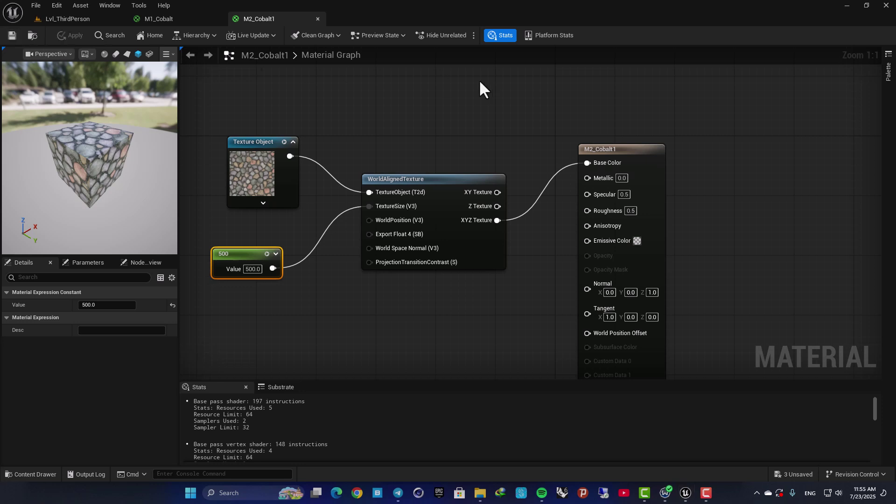
{"action": "right_click_drag", "start_coordinate": [563, 180], "coordinate": [581, 136]}
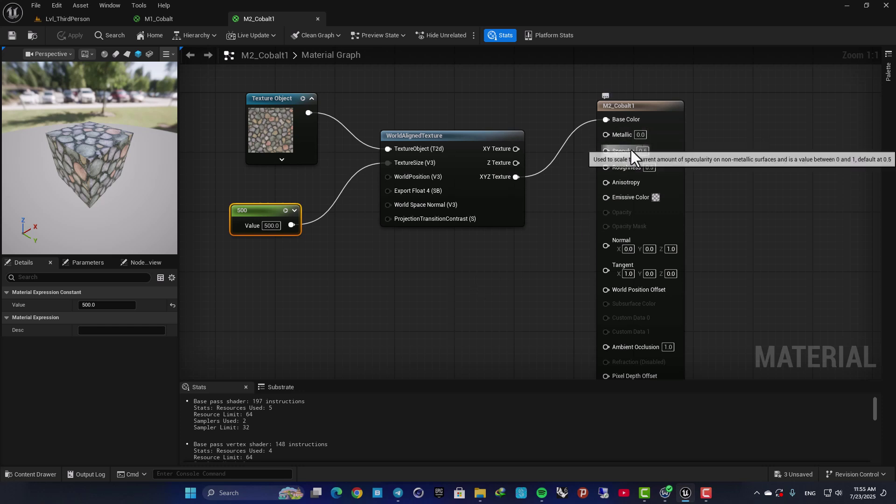
{"action": "key", "text": "Home"}
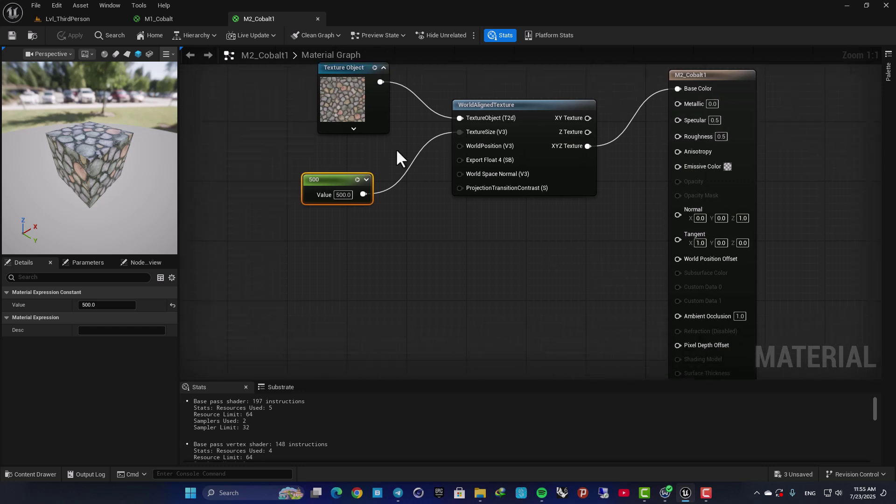
{"action": "left_click_drag", "start_coordinate": [283, 99], "coordinate": [504, 217]}
{"action": "key", "text": "ctrl+c"}
{"action": "key", "text": "ctrl+v"}
{"action": "left_click_drag", "start_coordinate": [625, 220], "coordinate": [391, 270]}
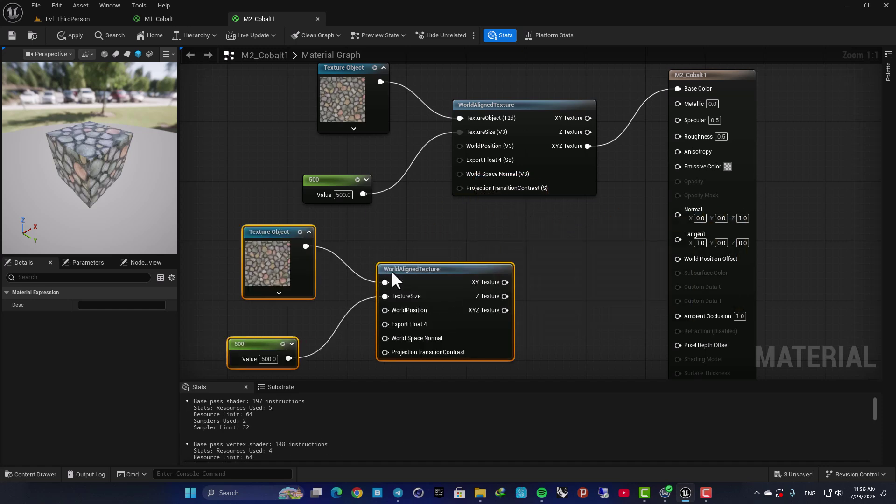
{"action": "left_click_drag", "start_coordinate": [504, 283], "coordinate": [677, 216]}
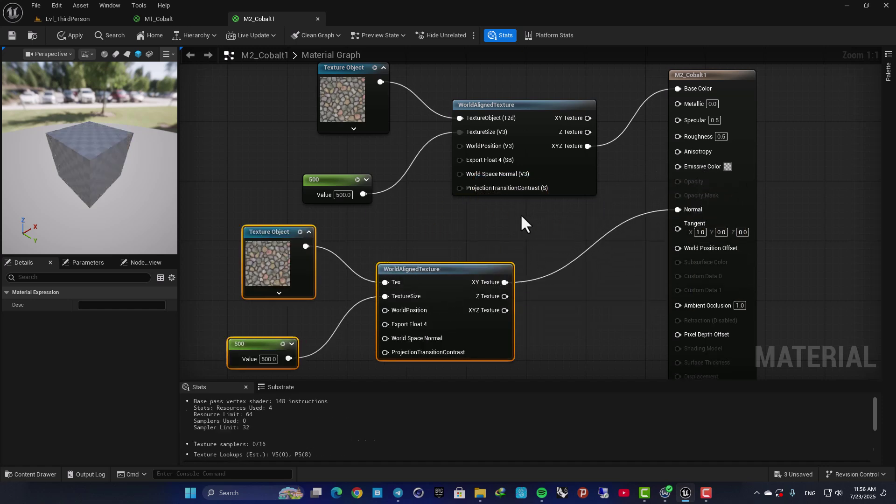
Delete the duplicated Texture Object, 500 constant and WorldAlignedTexture nodes that feed the Normal input.
{"action": "key", "text": "Home"}
{"action": "left_click", "coordinate": [396, 229]}
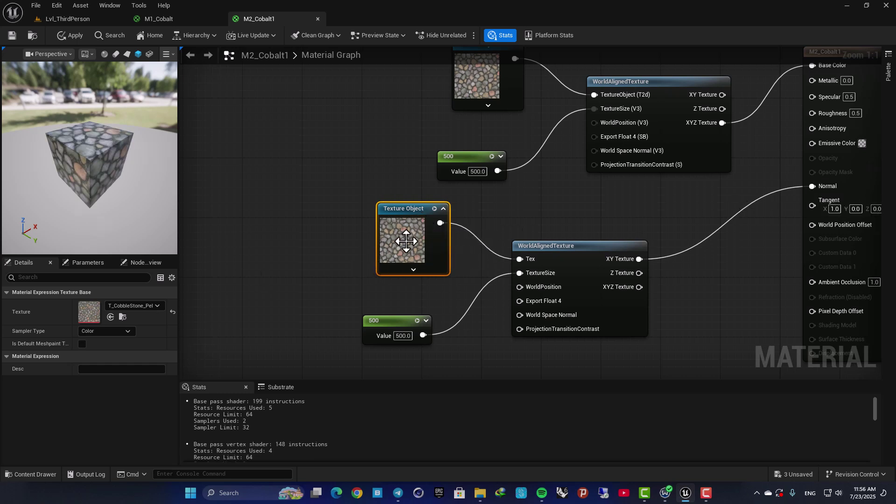
{"action": "left_click_drag", "start_coordinate": [364, 198], "coordinate": [600, 334]}
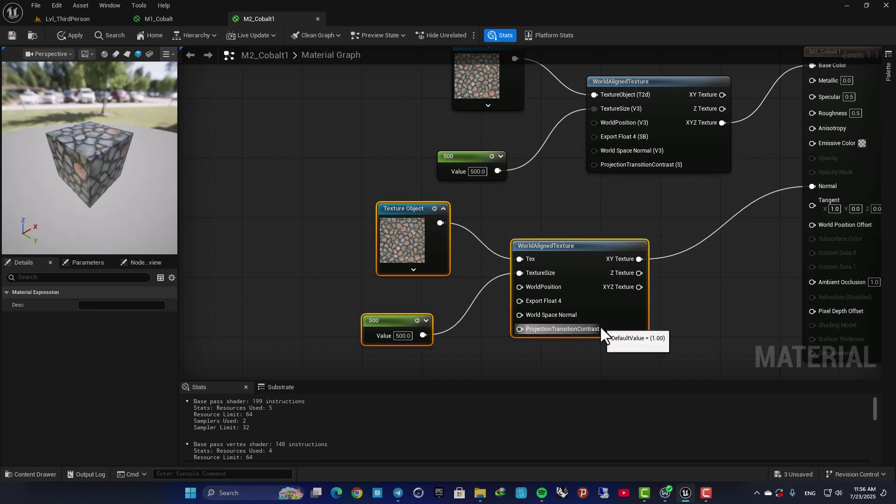
{"action": "key", "text": "Delete"}
{"action": "right_click_drag", "start_coordinate": [637, 286], "coordinate": [526, 320]}
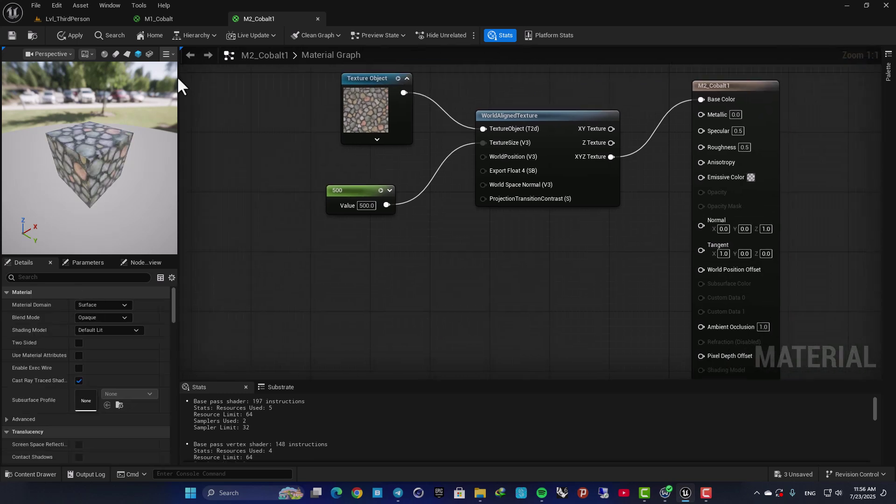
Save the M2_Cobalt1 material and view the textured Cube2 in the Lvl_ThirdPerson level.
{"action": "left_click", "coordinate": [15, 40]}
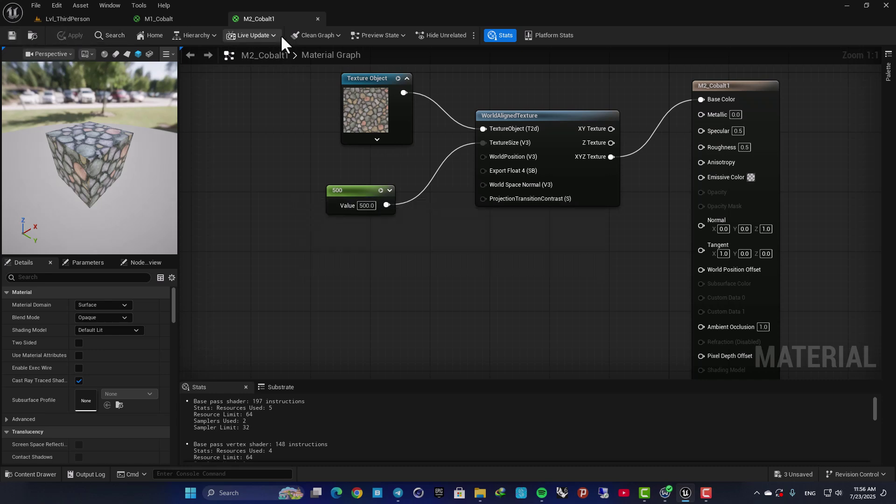
{"action": "left_click", "coordinate": [86, 18]}
{"action": "right_click_drag", "start_coordinate": [509, 156], "coordinate": [454, 169]}
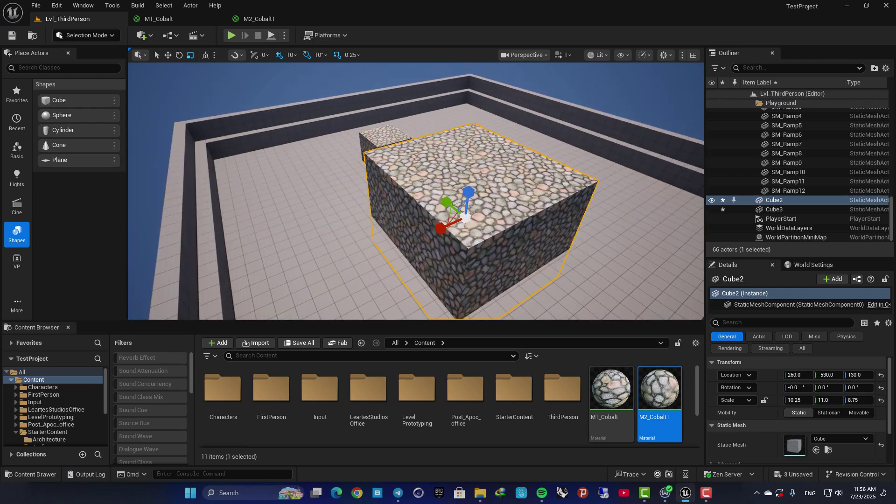